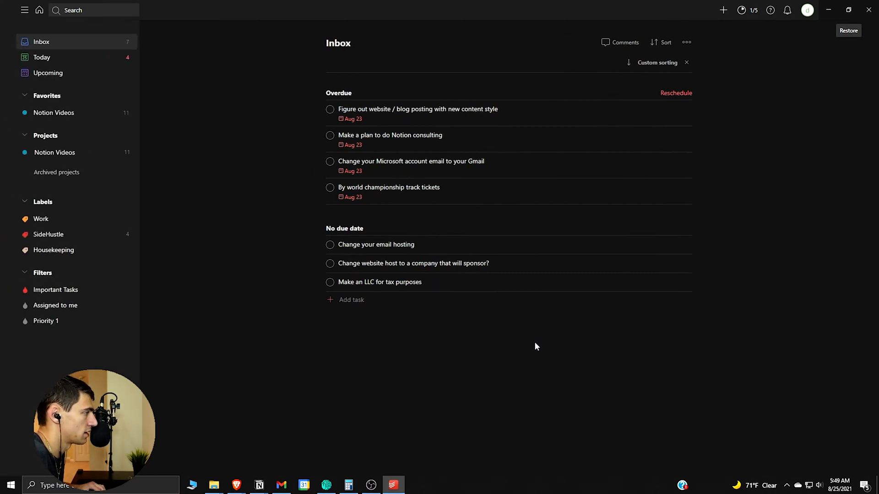
# - Open the Today view and try out the blank new-task form, discarding it without adding a task
pyautogui.press('g')
pyautogui.press('t')
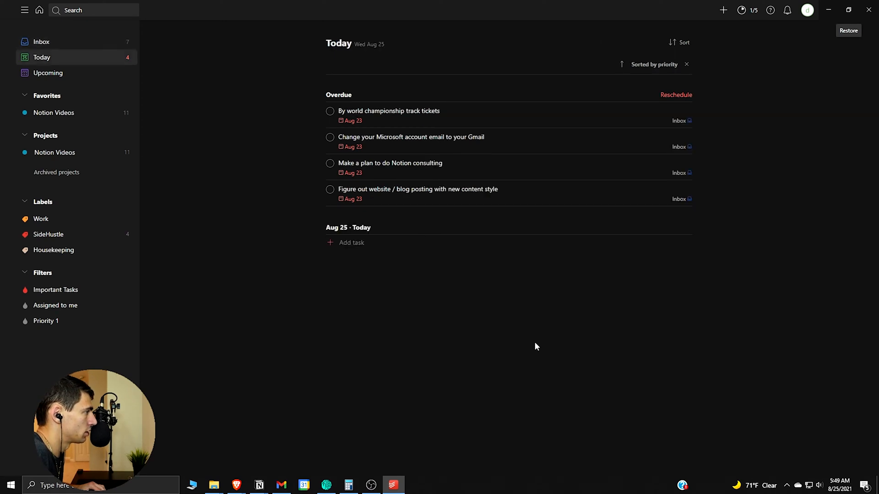
pyautogui.press('a')
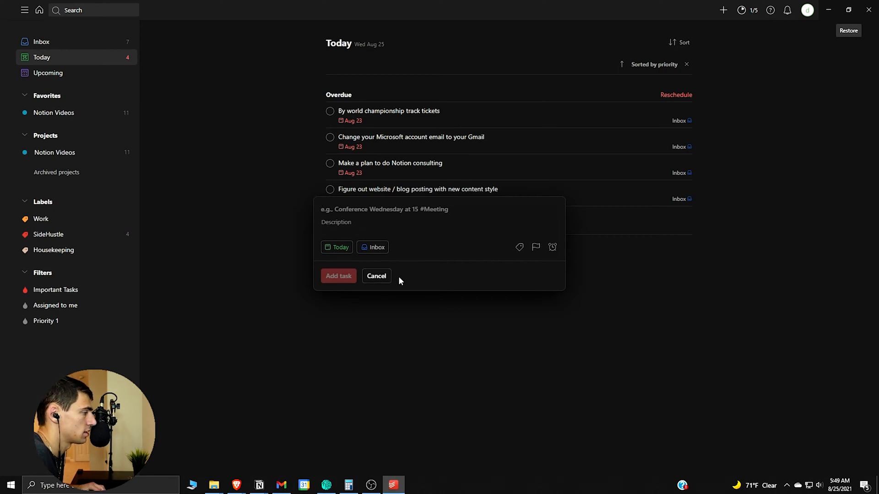
pyautogui.click(383, 276)
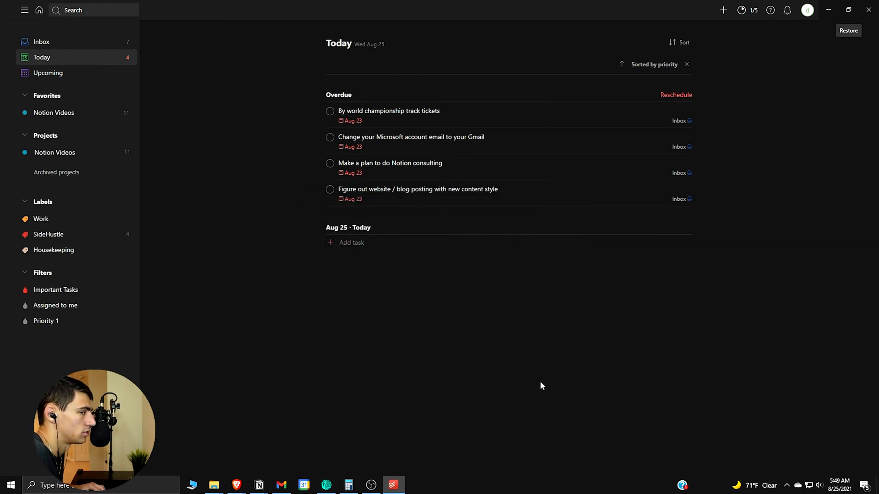
pyautogui.press('a')
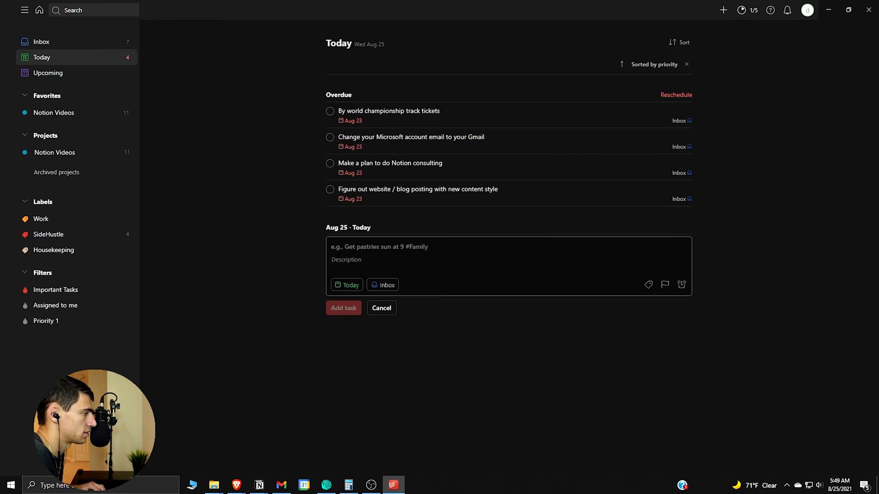
pyautogui.click(382, 307)
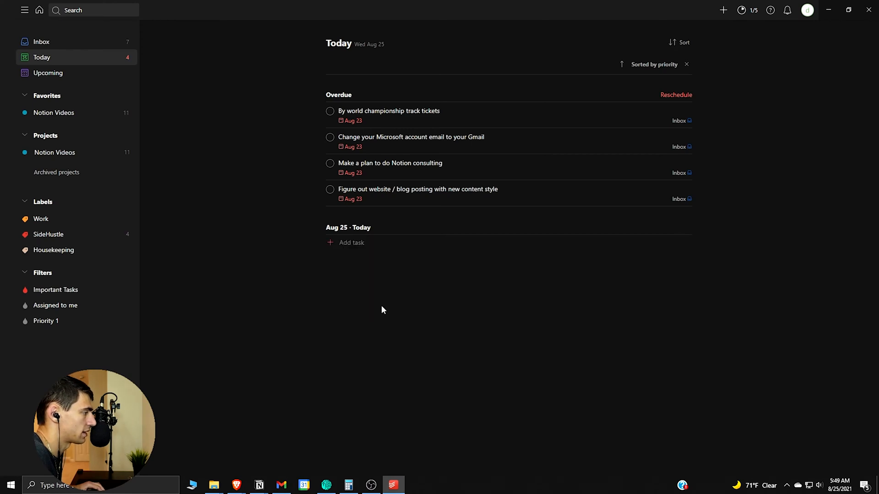
pyautogui.press('a')
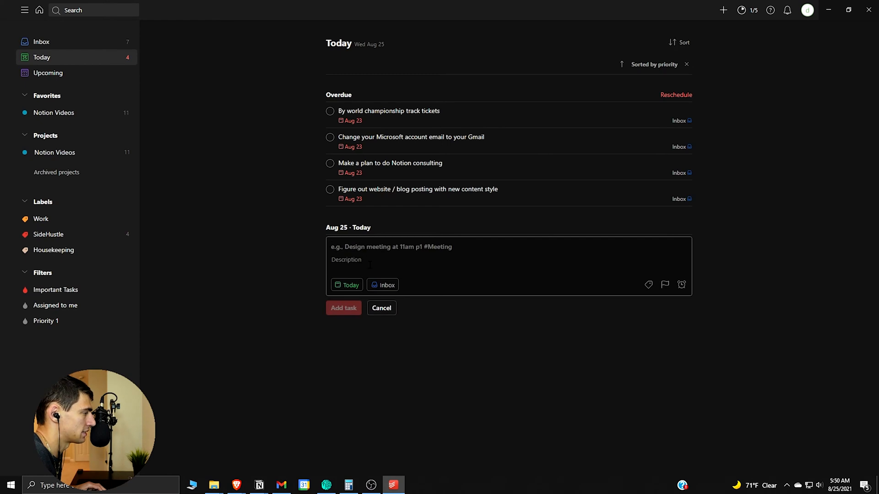
pyautogui.click(379, 313)
# - Go to the Inbox and bring up the new-section form, discarding it without naming a section
pyautogui.press('g')
pyautogui.press('i')
pyautogui.press('s')
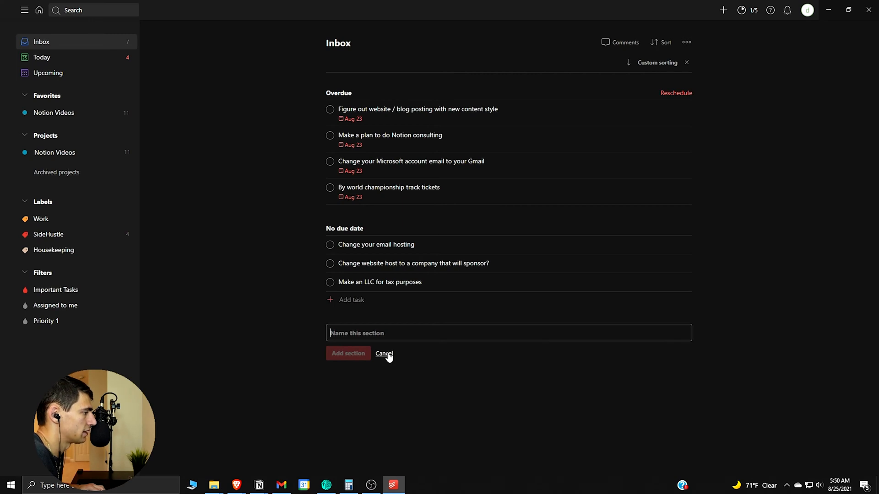
pyautogui.click(385, 354)
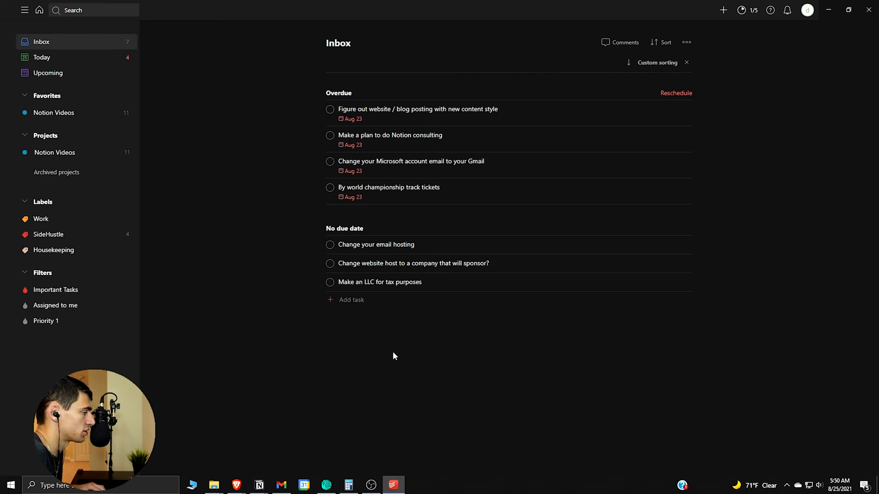
# - Bring up the search with its recently viewed list and dismiss it without searching
pyautogui.press('/')
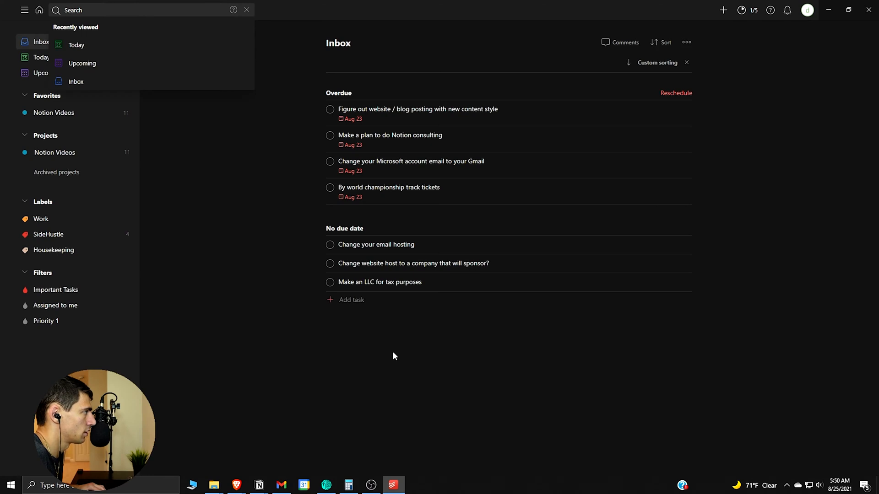
pyautogui.press('Escape')
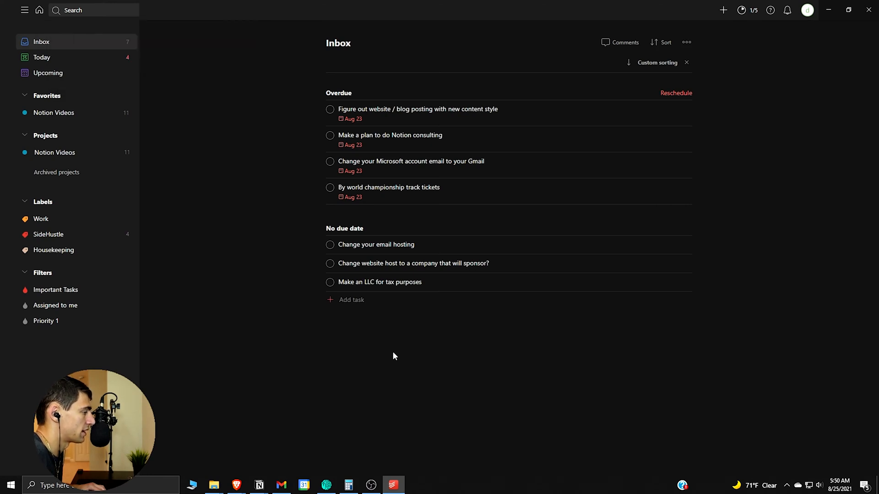
pyautogui.press('/')
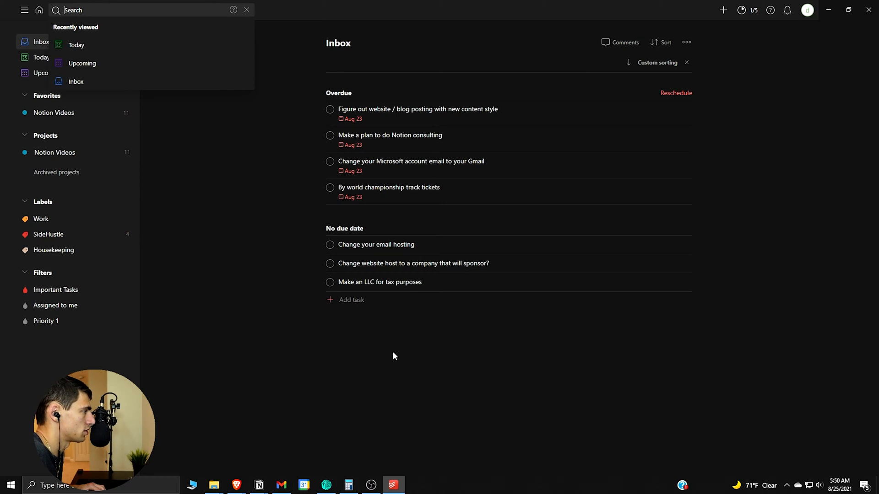
pyautogui.press('Escape')
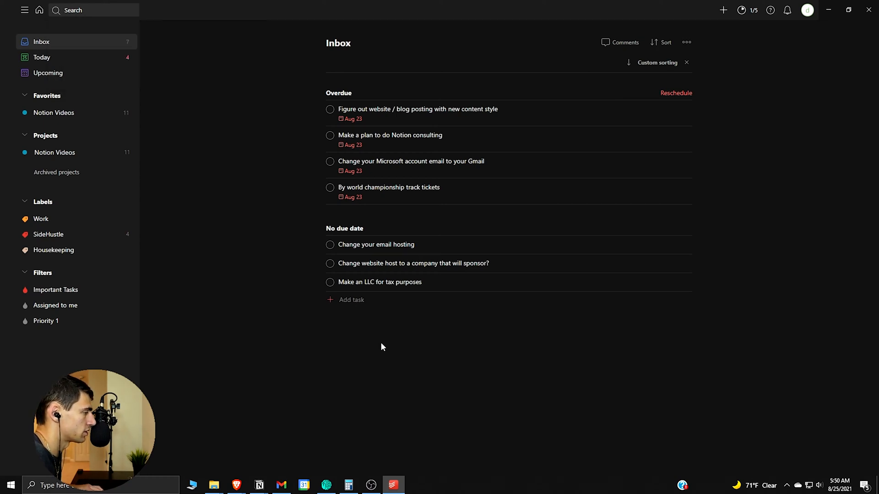
# - Switch the Inbox to the board layout and try selecting several tasks at once
pyautogui.hotkey('shift', 'v')
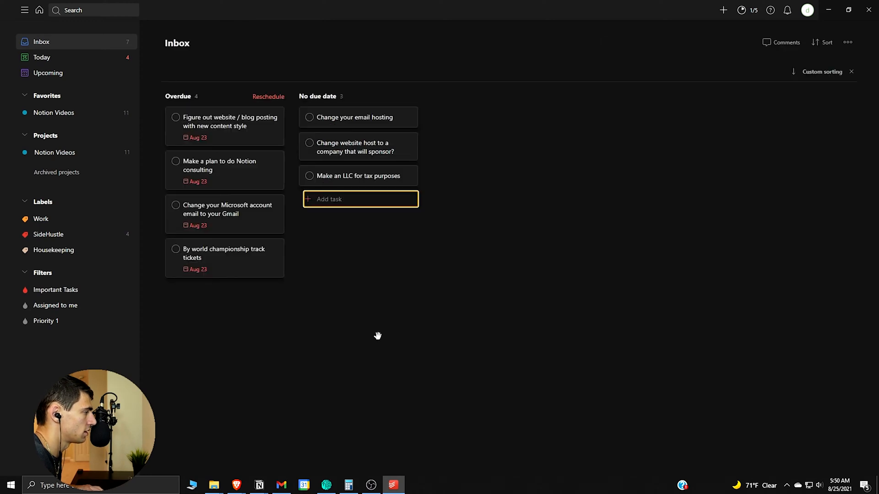
pyautogui.hotkey('shift', 'v')
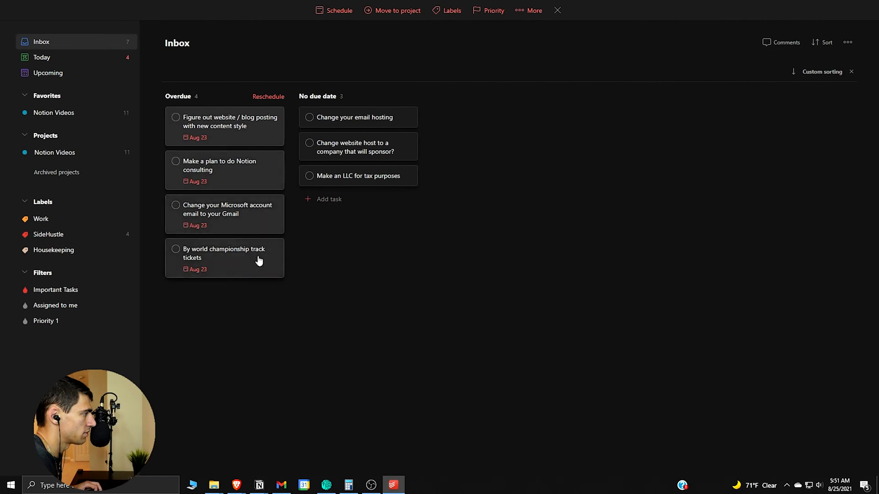
pyautogui.moveTo(379, 122); pyautogui.dragTo(401, 177)
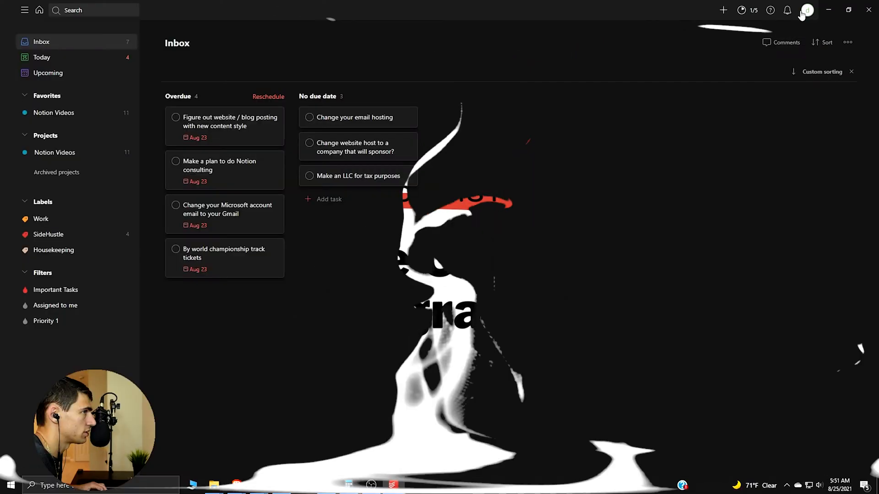
# - Open the Integrations settings and follow the Google Calendar entry to the Todoist web app
pyautogui.click(807, 10)
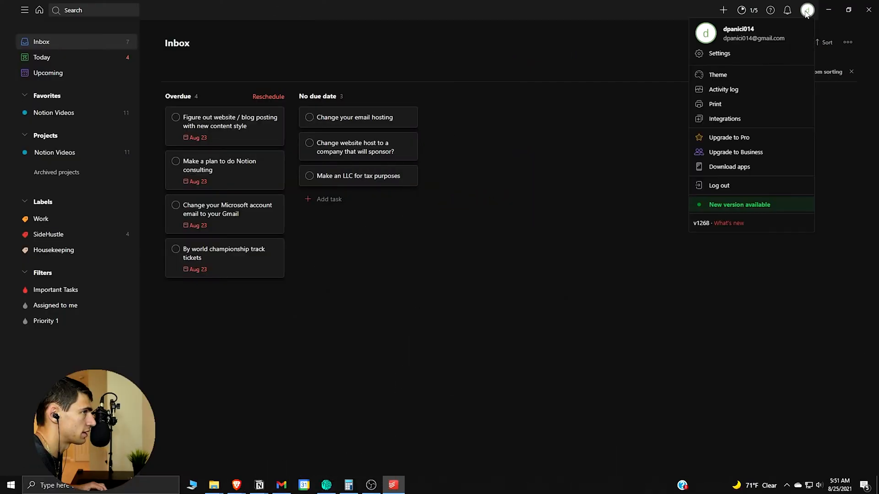
pyautogui.click(721, 55)
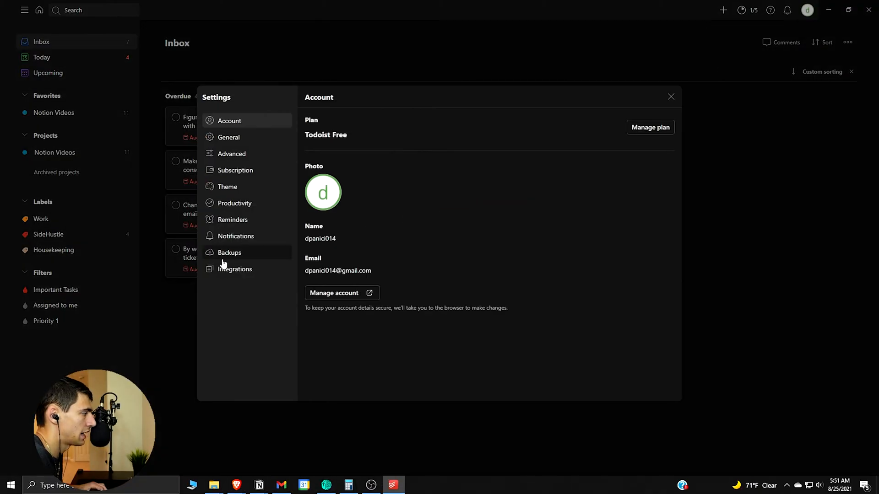
pyautogui.click(229, 269)
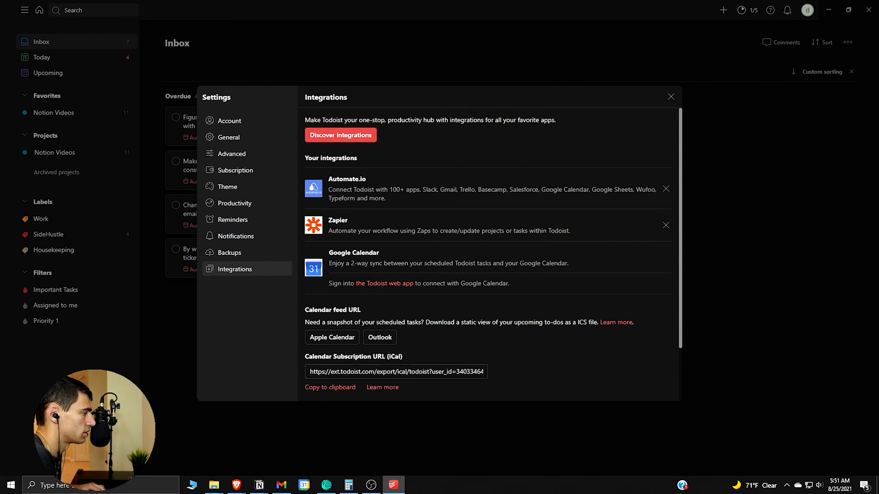
pyautogui.click(373, 285)
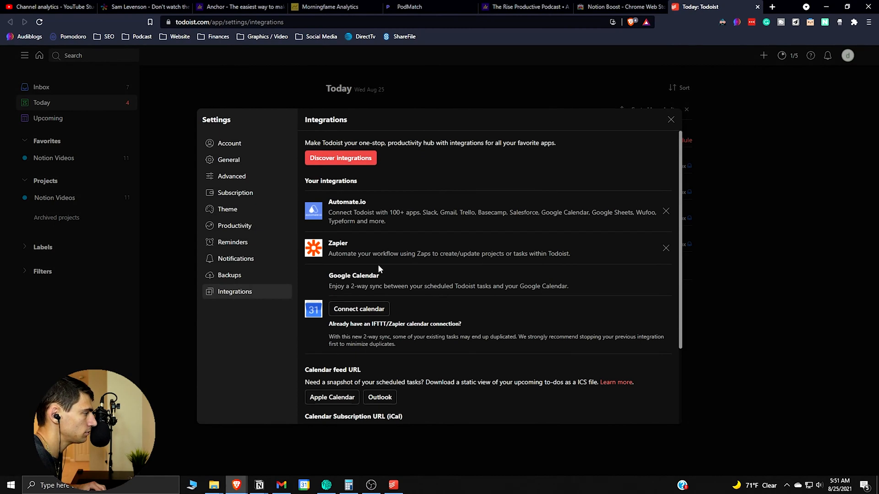
# - Start connecting Google Calendar, allowing Todoist to access the Google account and granting Google Calendar its Todoist permissions
pyautogui.click(361, 309)
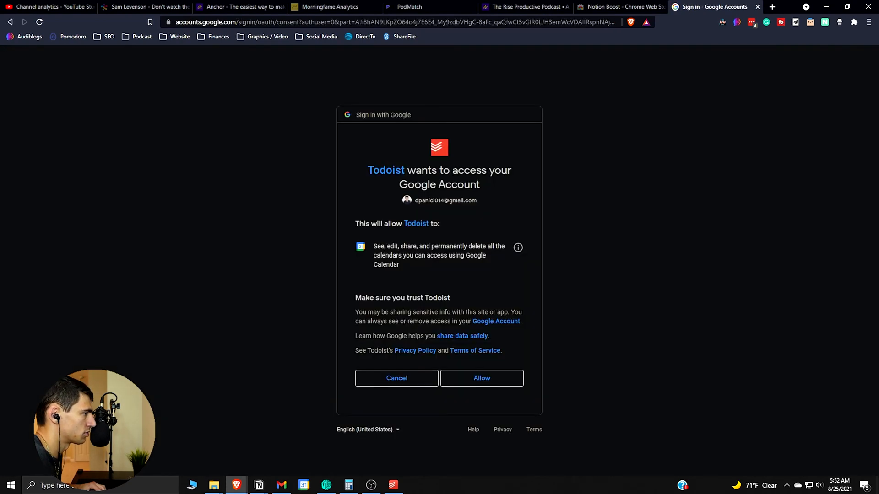
pyautogui.click(493, 376)
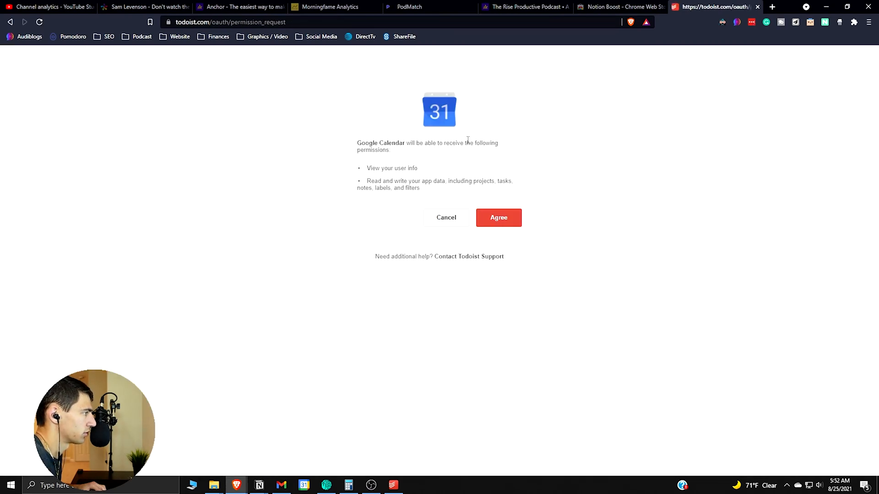
pyautogui.click(504, 227)
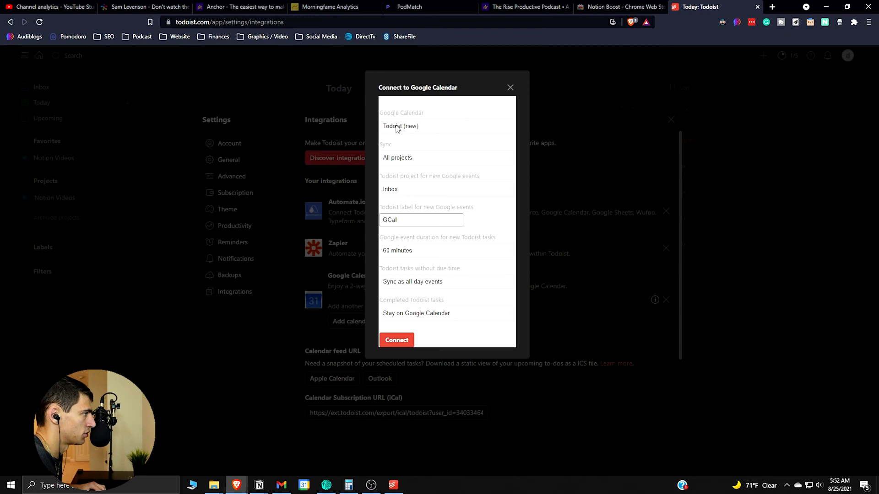
# - Connect Google Calendar using a new Todoist calendar and syncing all projects, with the remaining options at their defaults
pyautogui.click(458, 129)
pyautogui.click(459, 132)
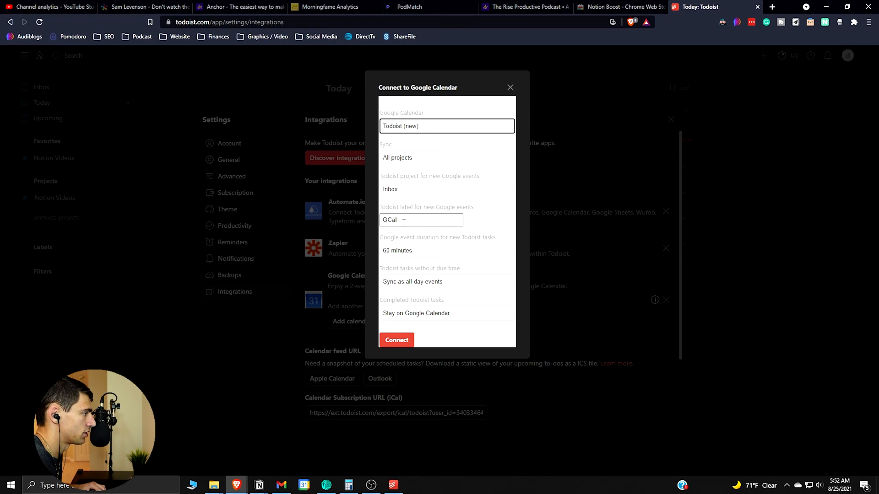
pyautogui.click(411, 157)
pyautogui.click(410, 168)
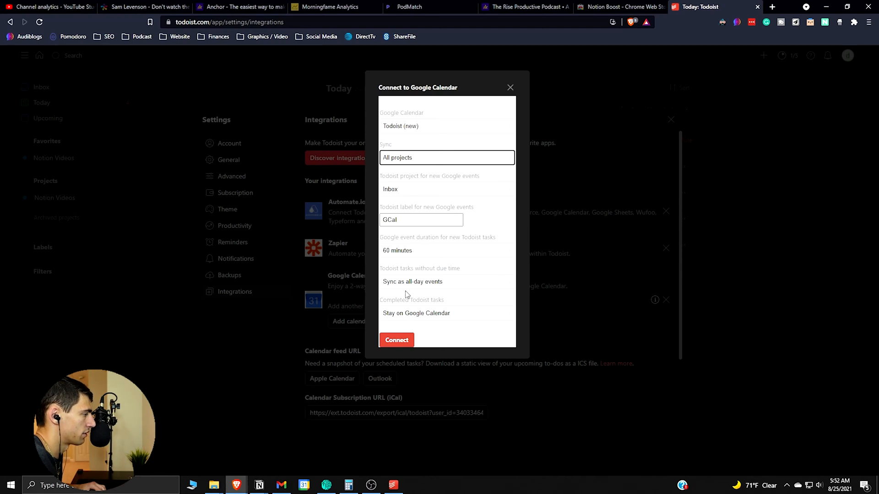
pyautogui.click(402, 344)
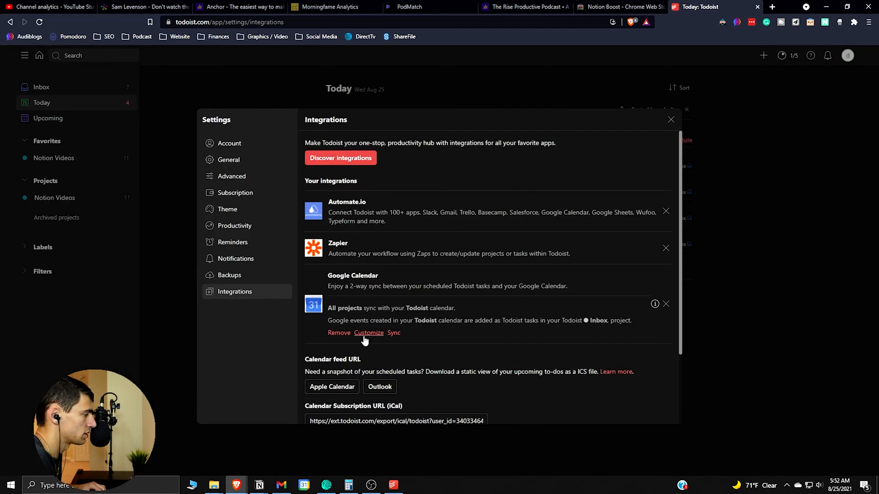
# - Switch to Google Calendar and expand the hidden all-day Todoist events on Monday, August 23
pyautogui.click(307, 489)
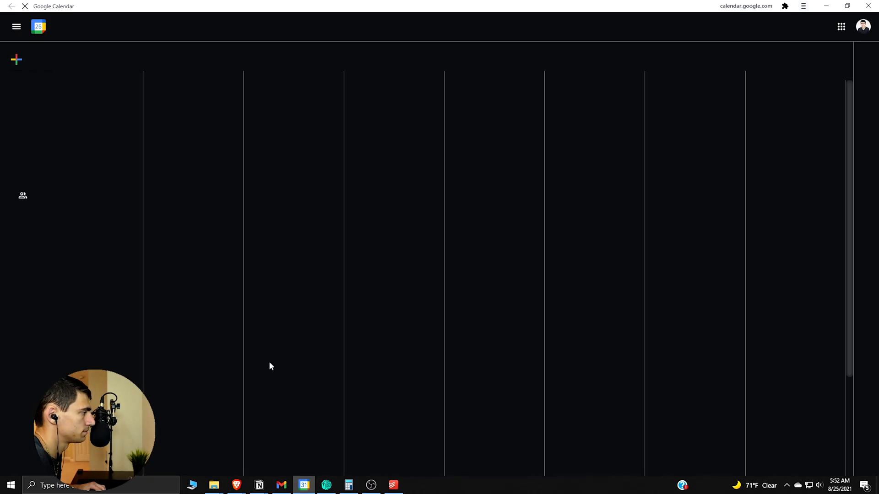
pyautogui.click(284, 87)
pyautogui.click(265, 98)
pyautogui.click(228, 102)
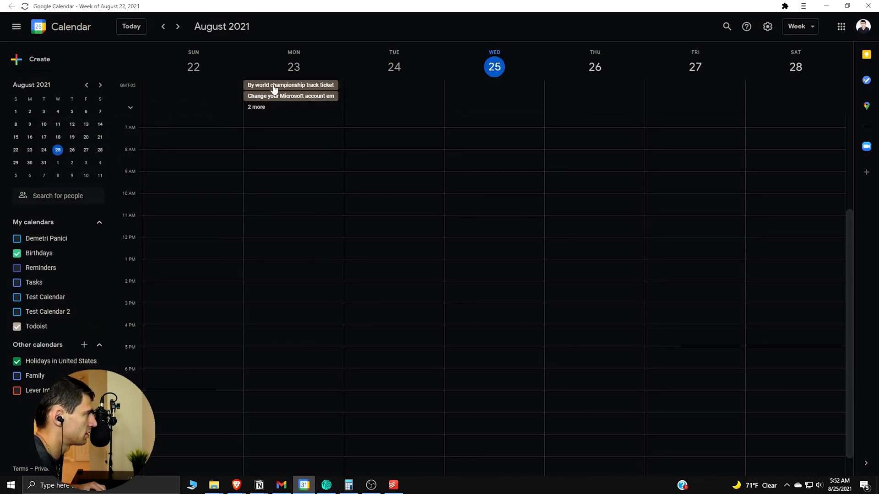
pyautogui.click(256, 108)
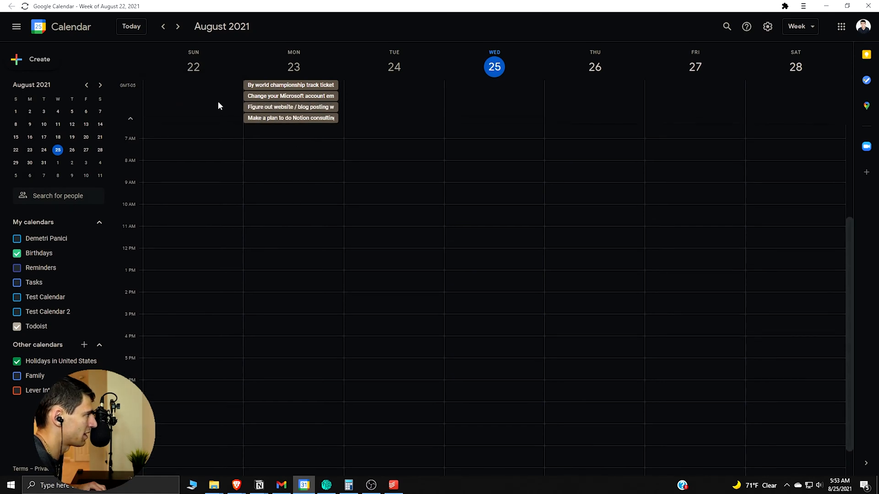
# - Delete the "Make a plan to do Notion consulting" event from Monday, August 23
pyautogui.click(17, 328)
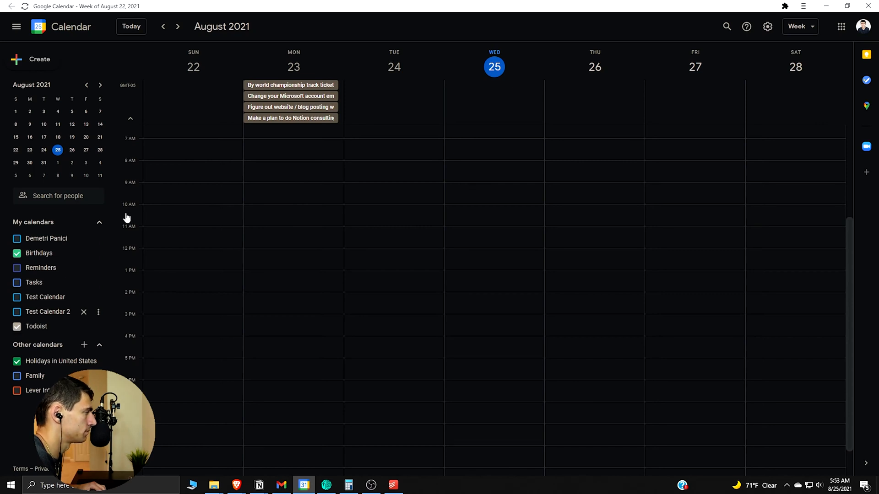
pyautogui.click(266, 118)
pyautogui.click(167, 130)
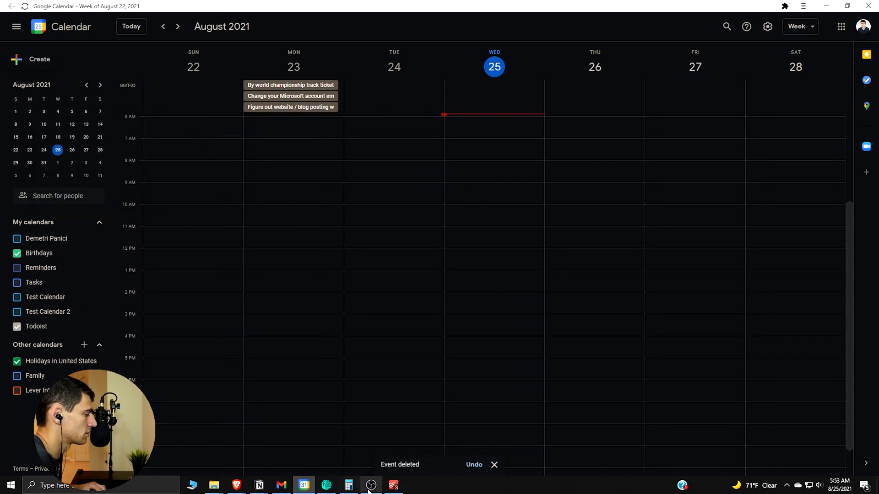
# - Switch back to Todoist, add a project named "Notion Subproject" below Notion Videos, and nest it under that project
pyautogui.click(394, 485)
pyautogui.click(182, 284)
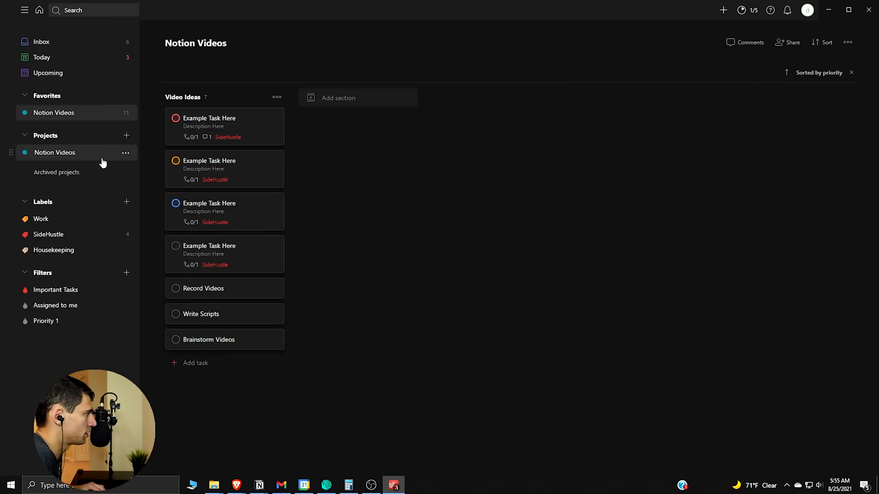
pyautogui.rightClick(102, 161)
pyautogui.click(104, 182)
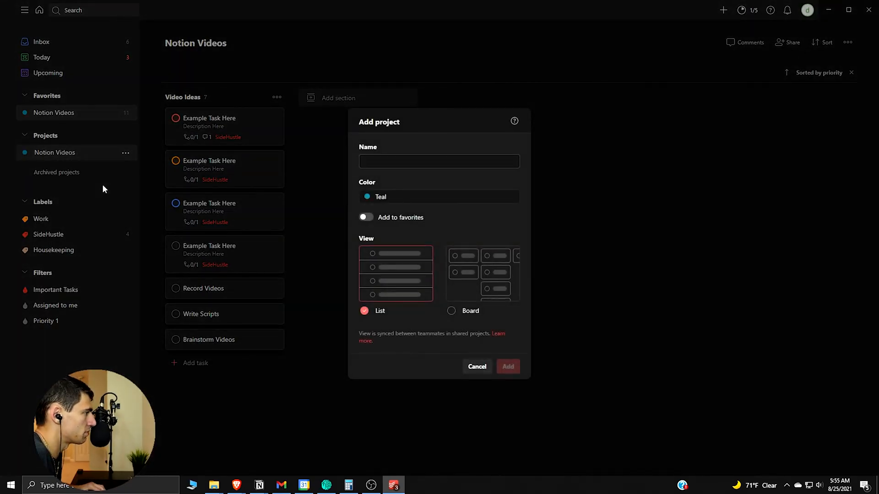
pyautogui.write('Notion S')
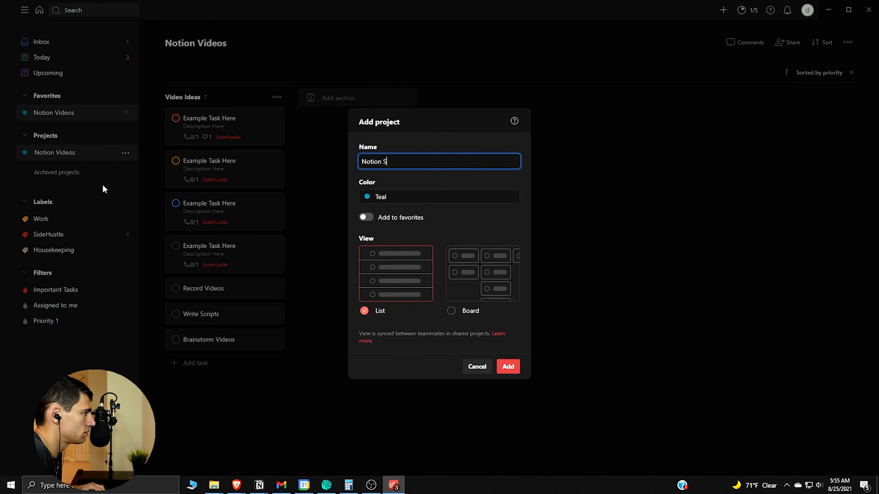
pyautogui.write('ubproject')
pyautogui.press('Return')
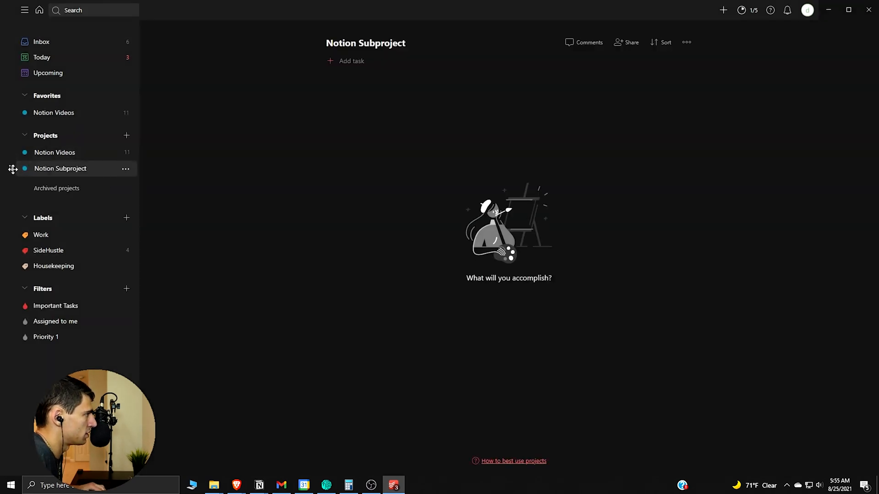
pyautogui.moveTo(13, 170); pyautogui.dragTo(48, 174)
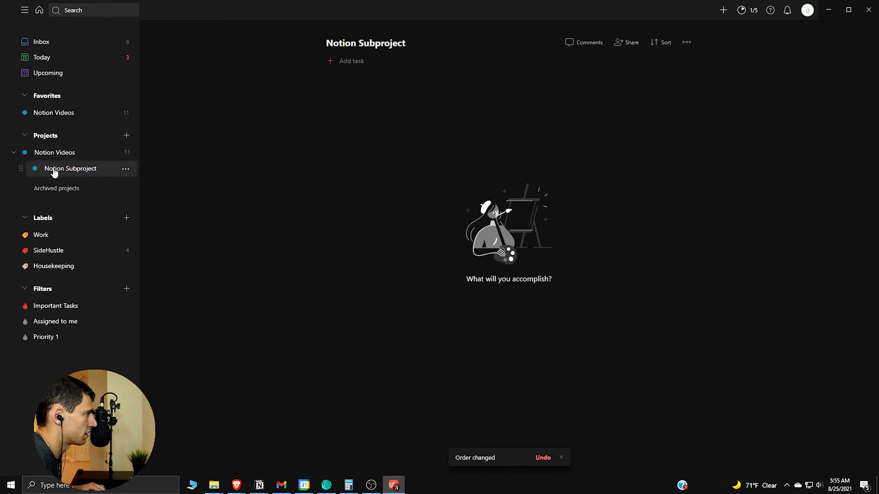
pyautogui.click(333, 43)
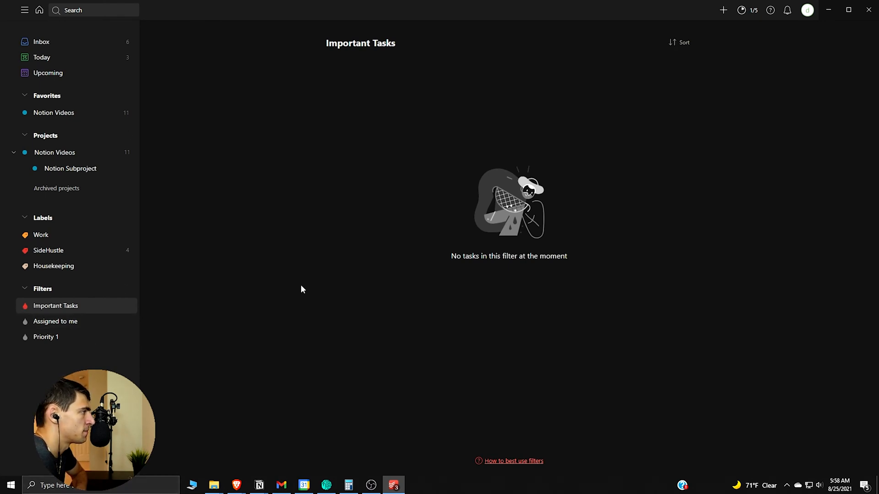
# - Open the Important Tasks filter for editing and examine the parts of its query
pyautogui.rightClick(69, 306)
pyautogui.click(91, 345)
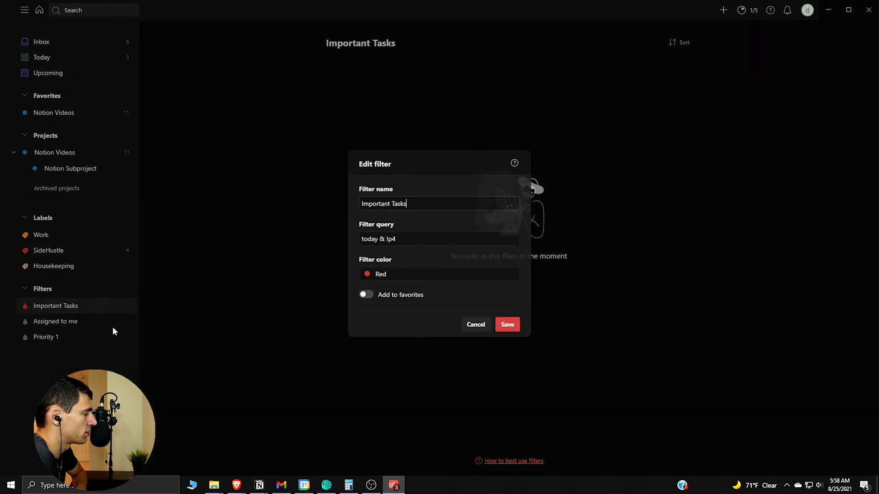
pyautogui.moveTo(403, 239); pyautogui.dragTo(384, 241)
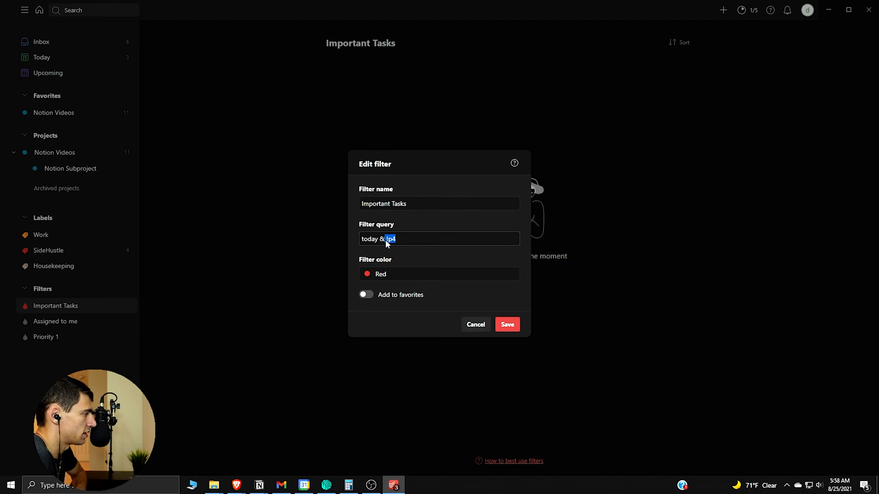
pyautogui.doubleClick(370, 239)
pyautogui.click(387, 240)
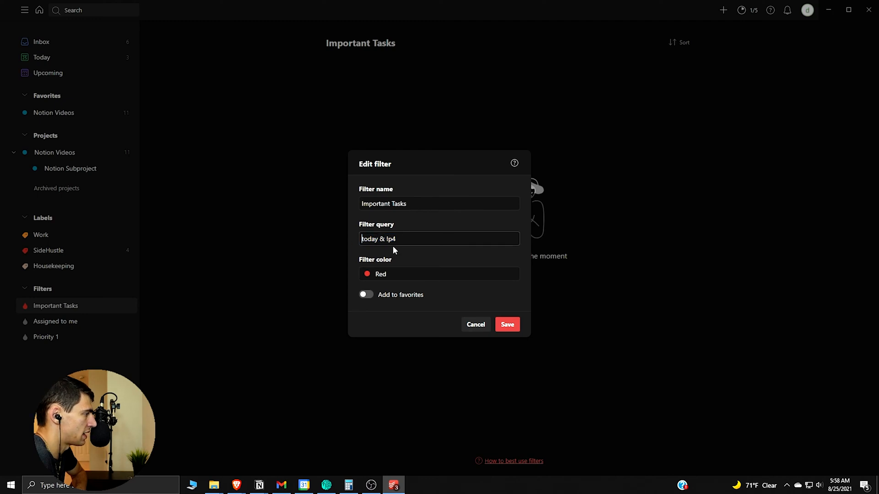
pyautogui.doubleClick(390, 240)
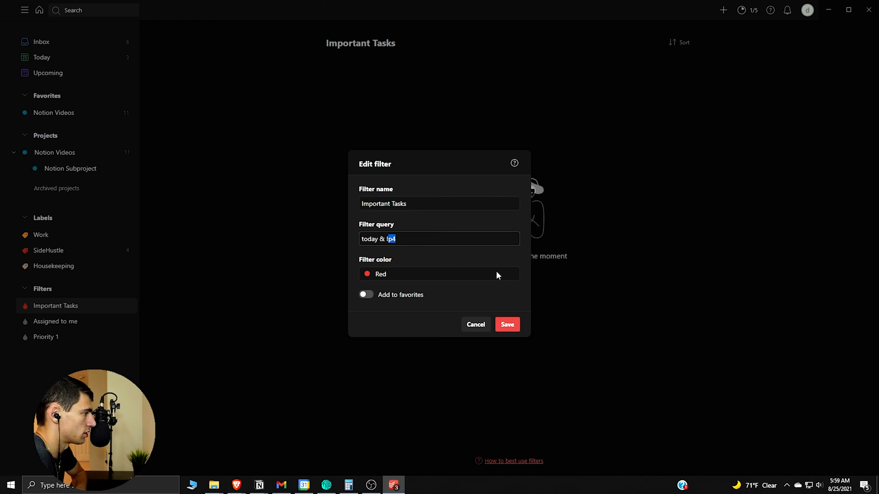
pyautogui.click(508, 325)
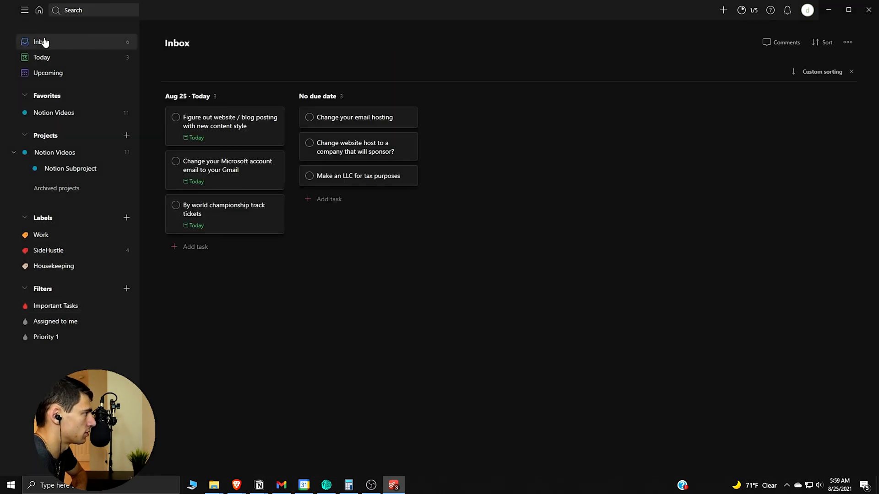
# - Go to the Today view and check the priority of the "By world championship track tickets" task
pyautogui.click(71, 63)
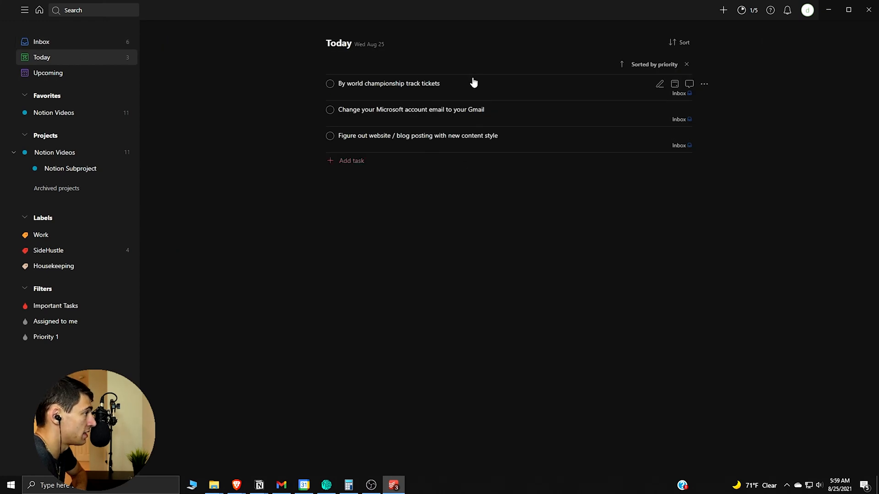
pyautogui.click(503, 91)
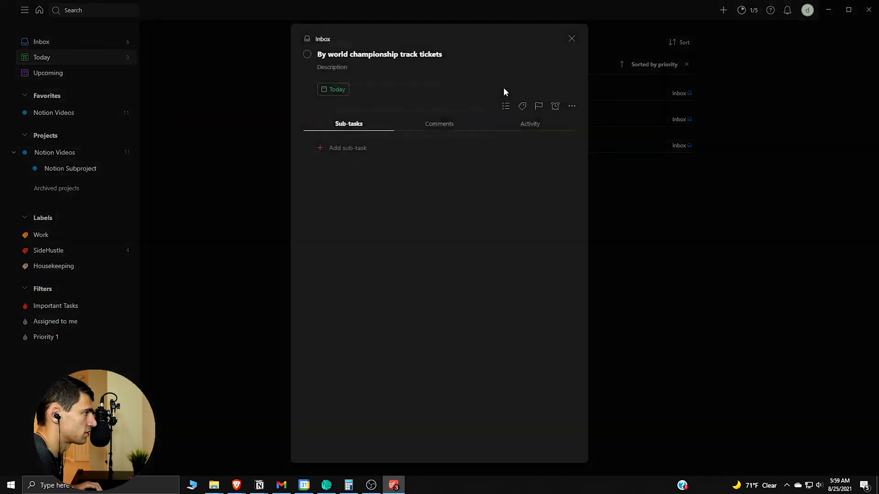
pyautogui.click(539, 107)
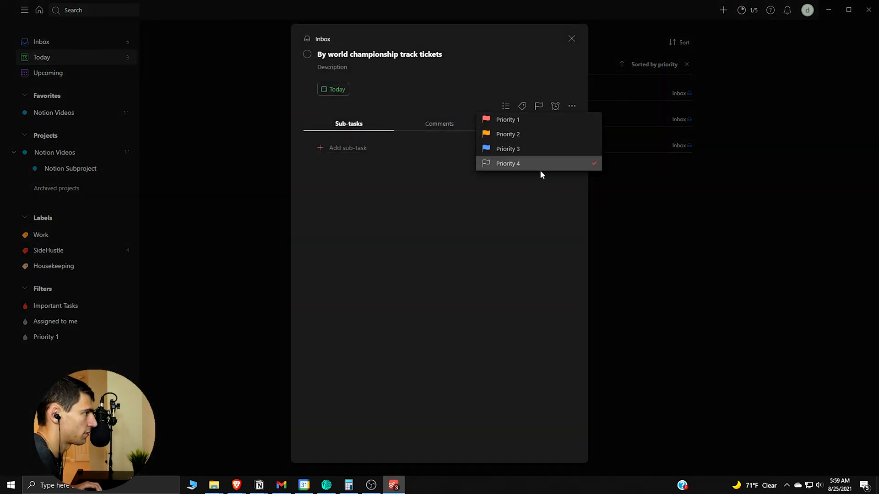
pyautogui.click(619, 250)
# - Select all three tasks in the Today view and set them to Priority 1
pyautogui.keyDown('shift'); pyautogui.click(421, 85); pyautogui.keyUp('shift')
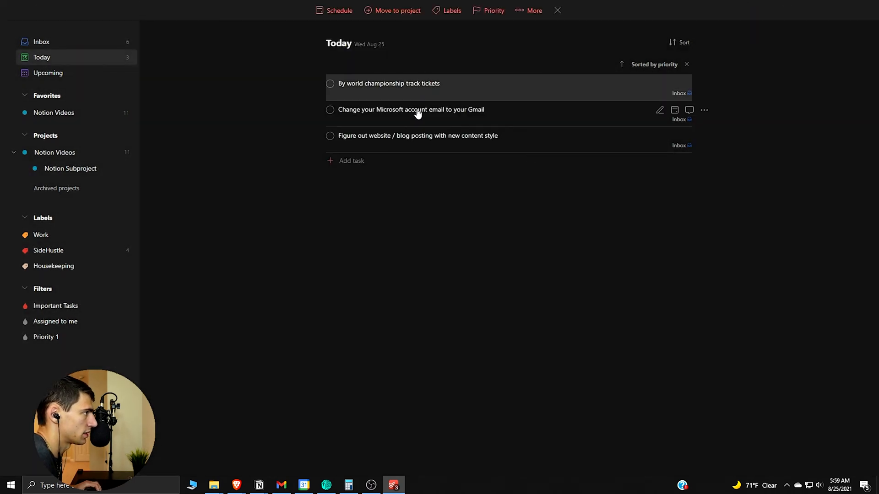
pyautogui.keyDown('shift'); pyautogui.click(416, 111); pyautogui.keyUp('shift')
pyautogui.keyDown('shift'); pyautogui.click(417, 137); pyautogui.keyUp('shift')
pyautogui.click(489, 10)
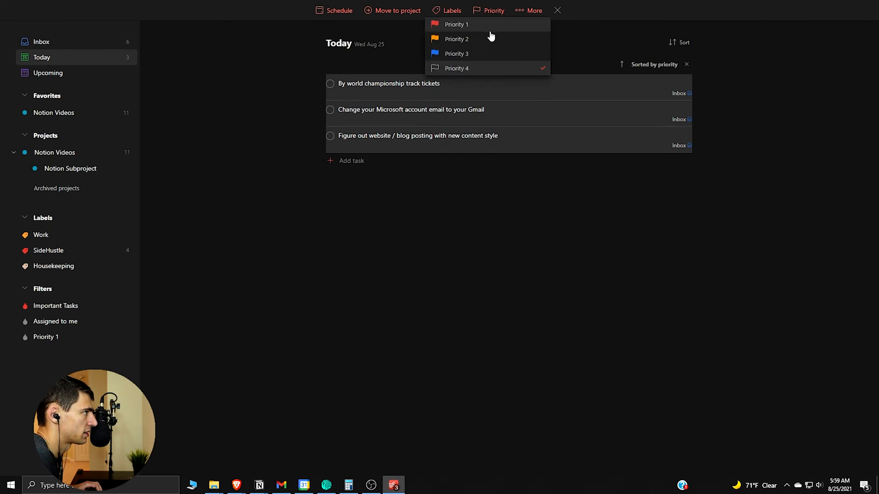
pyautogui.click(463, 26)
pyautogui.press('Escape')
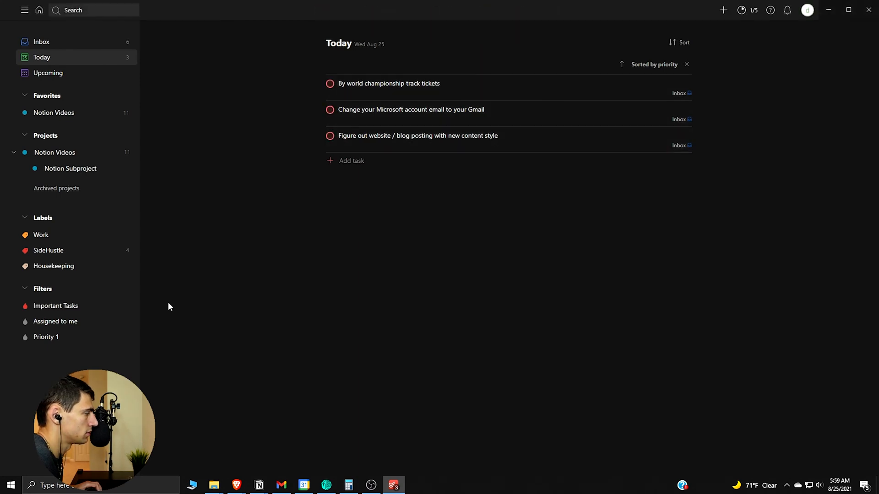
# - Open the Important Tasks filter and select the three tasks it lists
pyautogui.click(38, 305)
pyautogui.click(387, 141)
pyautogui.click(270, 120)
pyautogui.keyDown('shift'); pyautogui.click(376, 88); pyautogui.keyUp('shift')
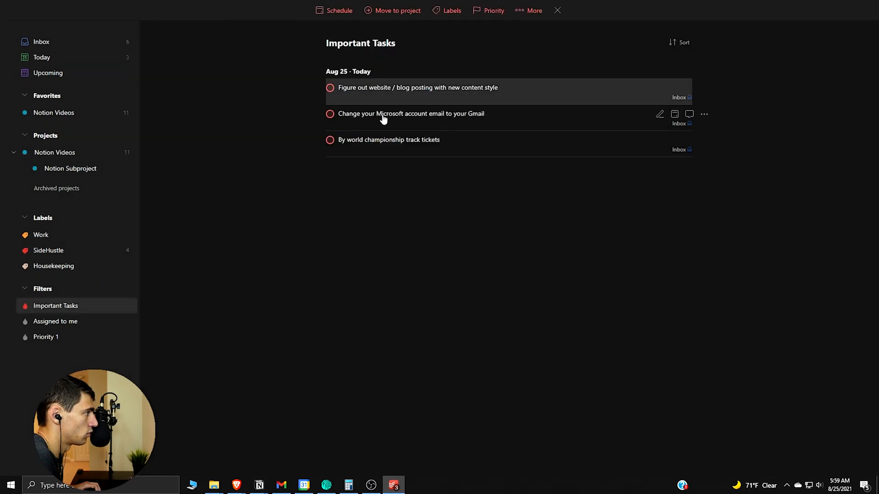
pyautogui.keyDown('shift'); pyautogui.click(385, 117); pyautogui.keyUp('shift')
pyautogui.keyDown('shift'); pyautogui.click(390, 139); pyautogui.keyUp('shift')
# - Set the "Change your Microsoft account email to your Gmail" task to Priority 2 and the "By world championship track tickets" task to Priority 3
pyautogui.click(435, 113)
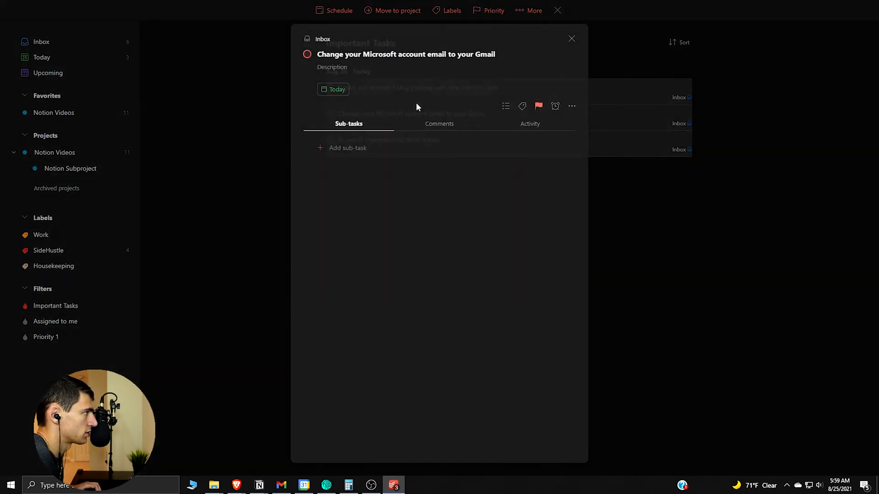
pyautogui.click(535, 106)
pyautogui.click(535, 130)
pyautogui.click(671, 278)
pyautogui.click(420, 120)
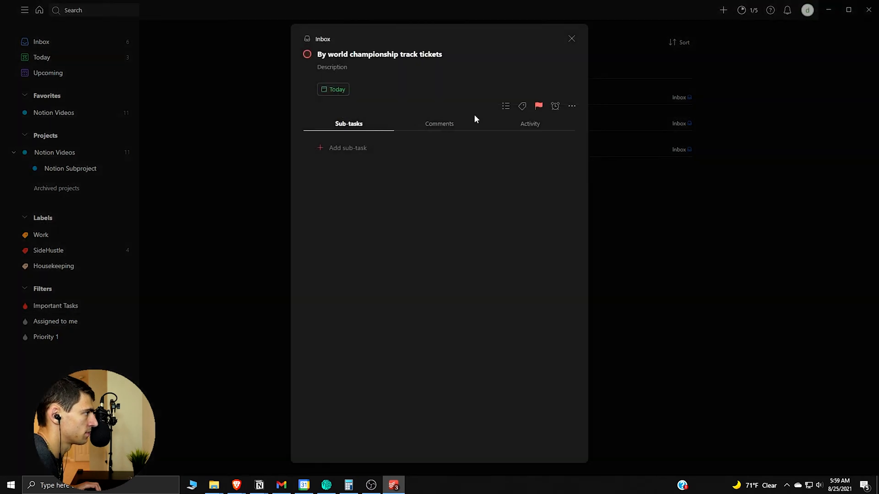
pyautogui.click(538, 106)
pyautogui.click(540, 149)
pyautogui.click(595, 208)
# - Sort the tasks in the Important Tasks filter by priority
pyautogui.click(682, 42)
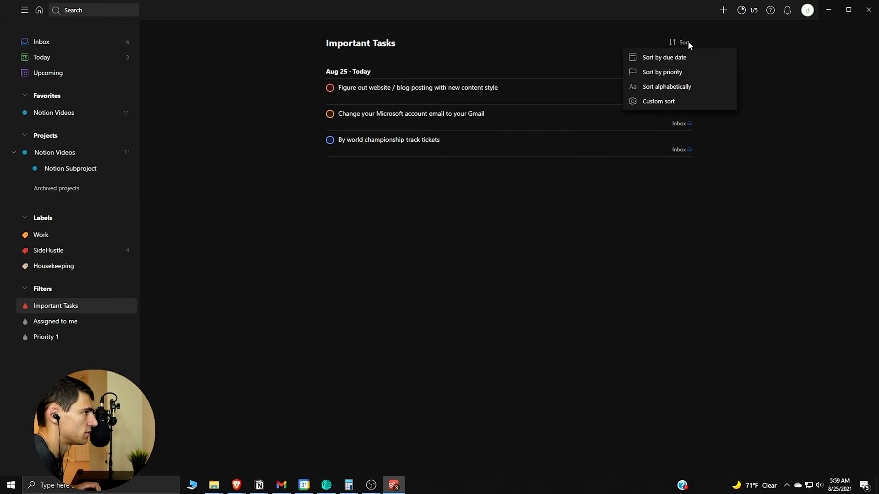
pyautogui.click(672, 72)
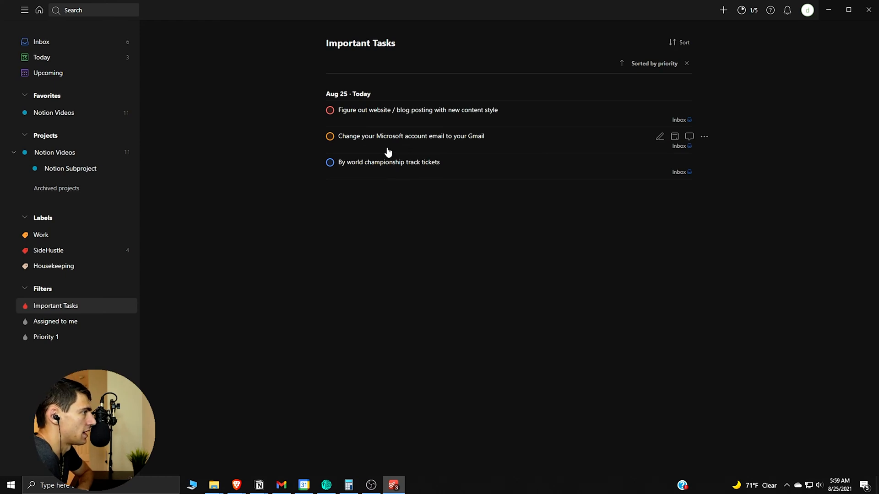
# - Add a task named "Small errand" with priority p4 to the Today view
pyautogui.click(69, 57)
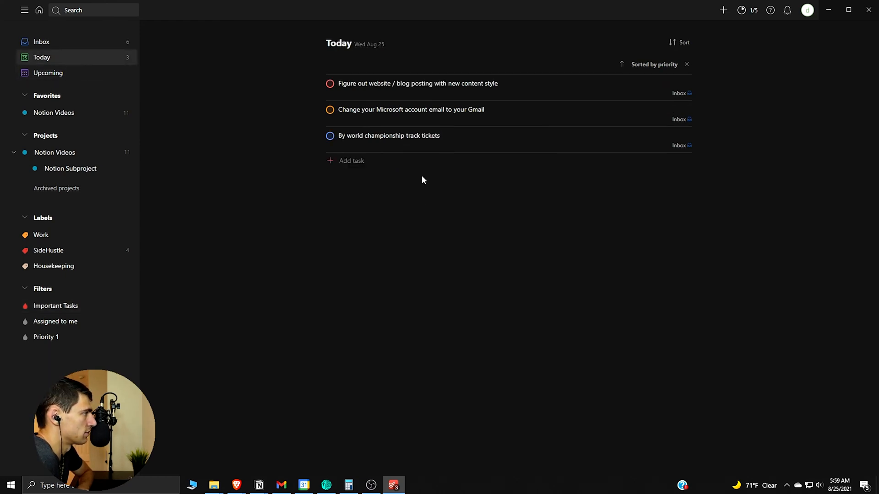
pyautogui.click(350, 161)
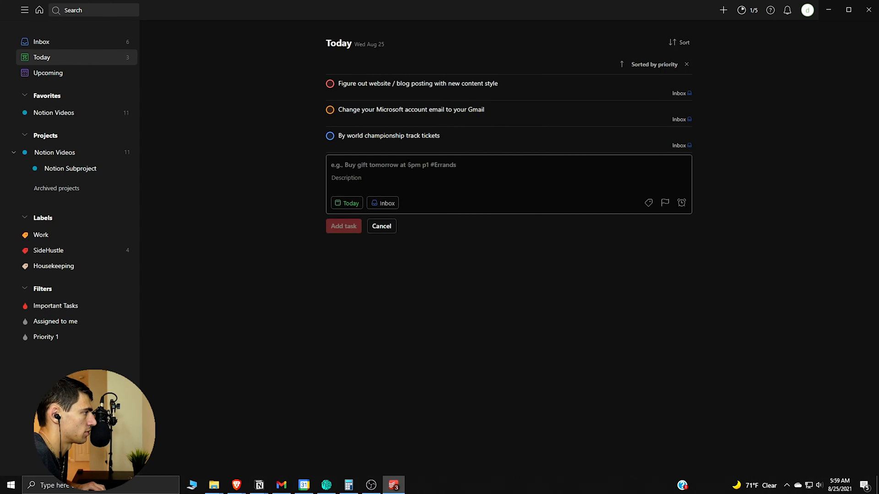
pyautogui.write('Small errand')
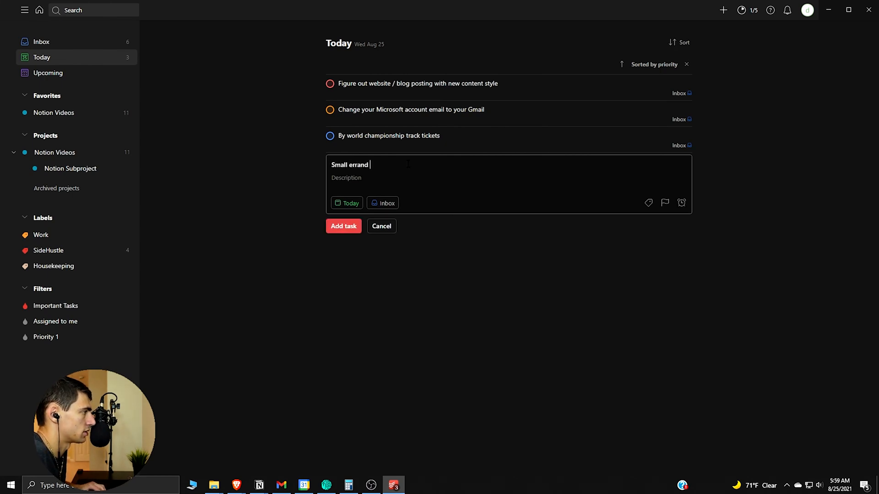
pyautogui.write(' p4')
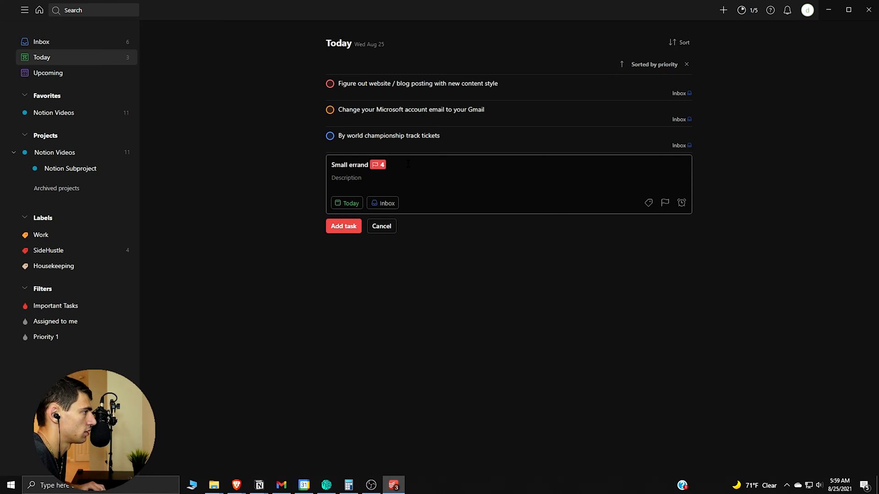
pyautogui.press('Return')
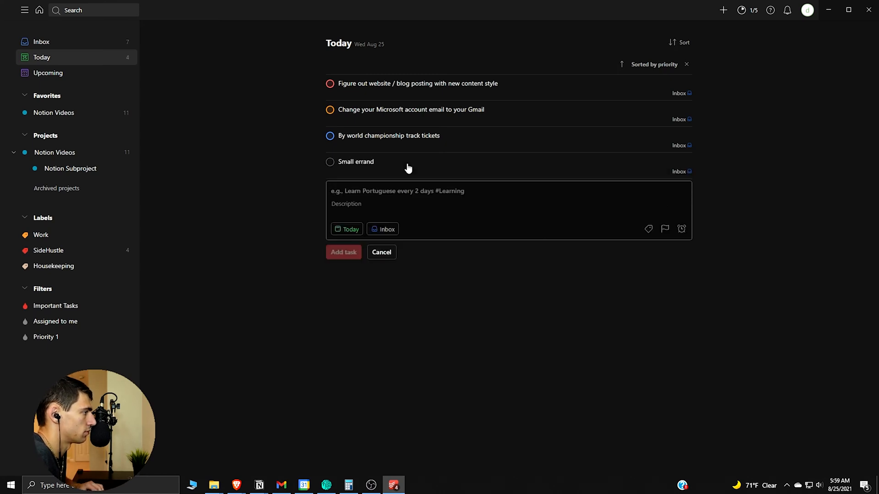
# - Open the Important Tasks filter, change its query to "!today & !p4" and save it
pyautogui.click(55, 306)
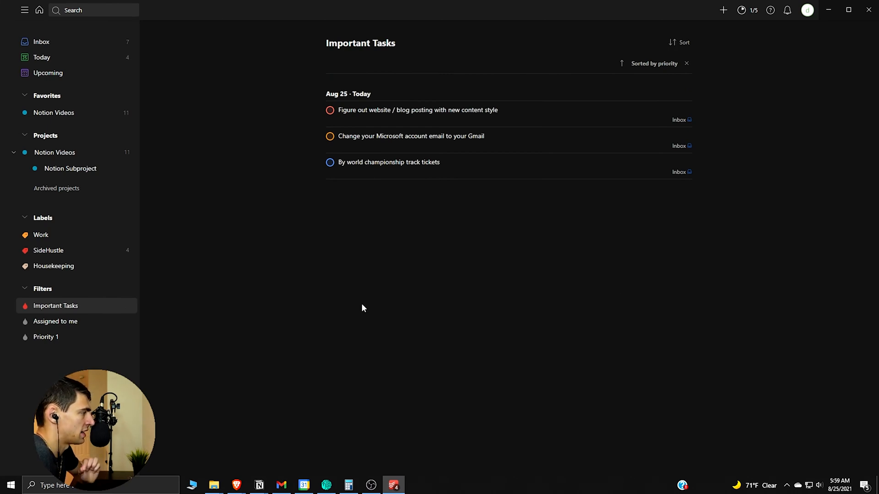
pyautogui.rightClick(80, 305)
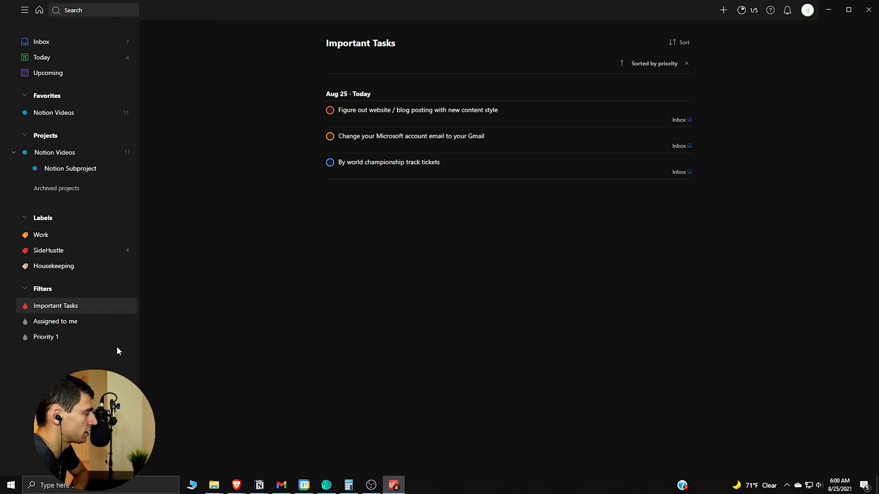
pyautogui.click(116, 346)
pyautogui.click(360, 241)
pyautogui.write('!')
pyautogui.click(507, 326)
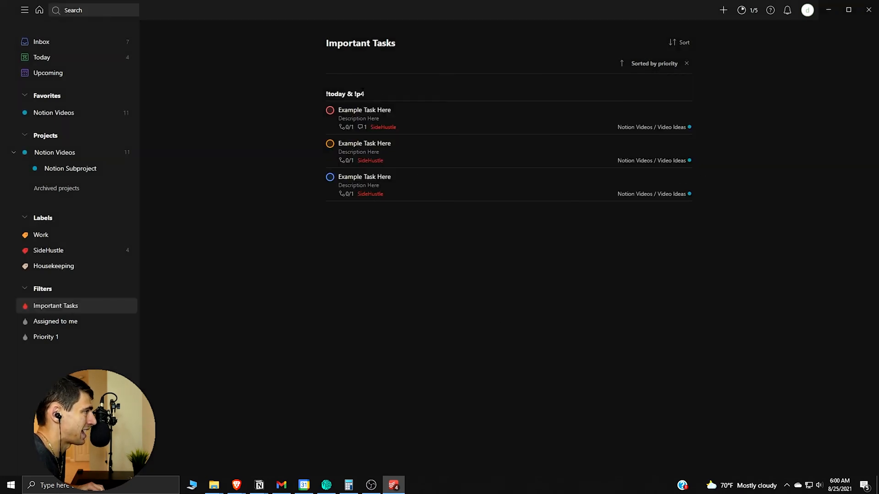
# - Restore the Important Tasks filter query to "today & !p4" and save it
pyautogui.rightClick(73, 312)
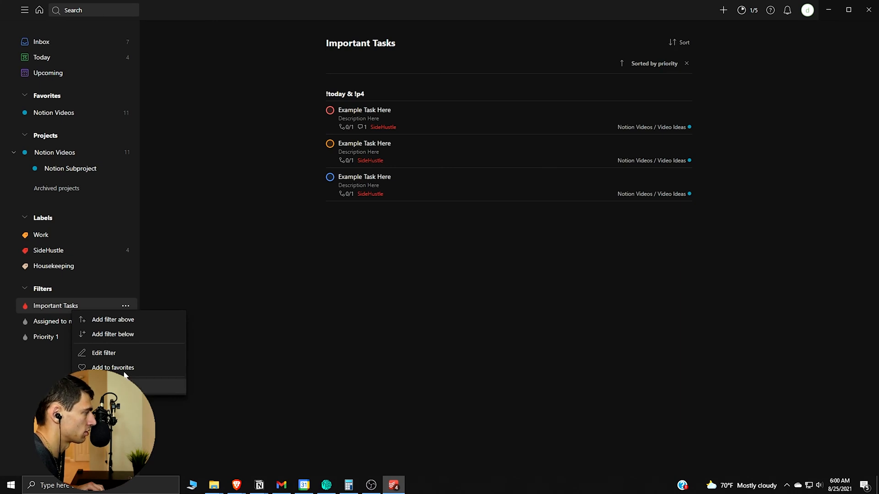
pyautogui.click(115, 354)
pyautogui.click(364, 239)
pyautogui.press('BackSpace')
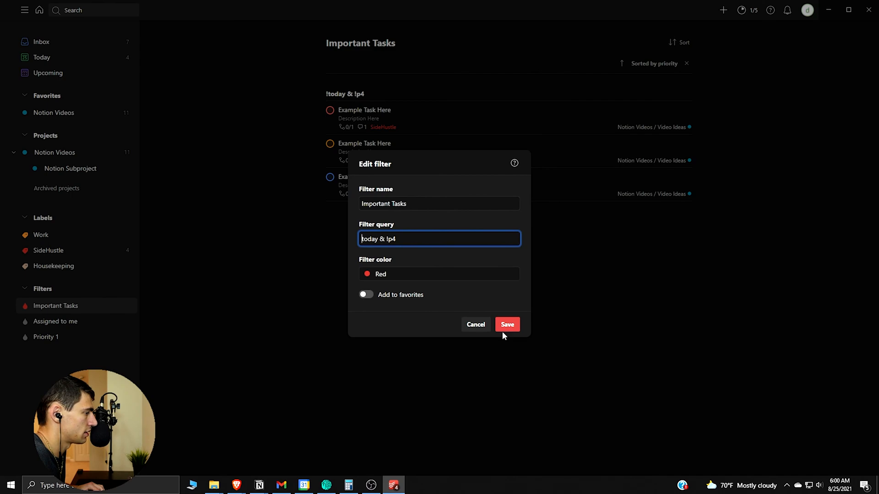
pyautogui.click(505, 325)
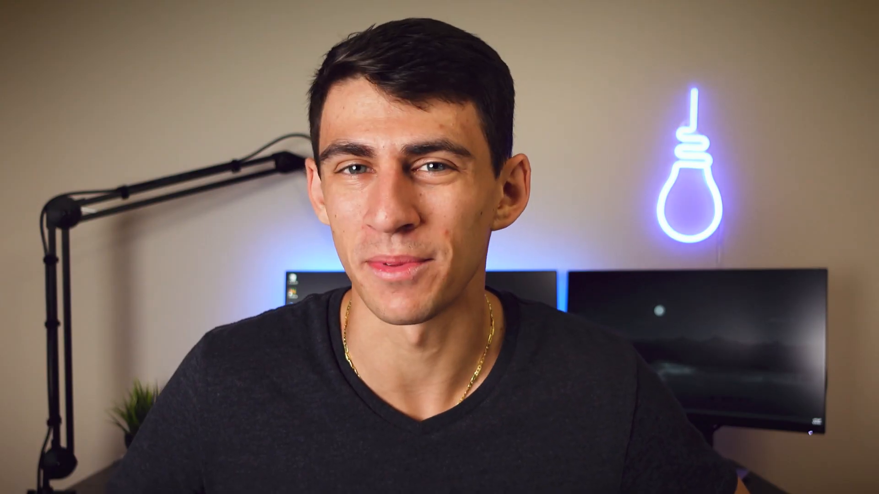